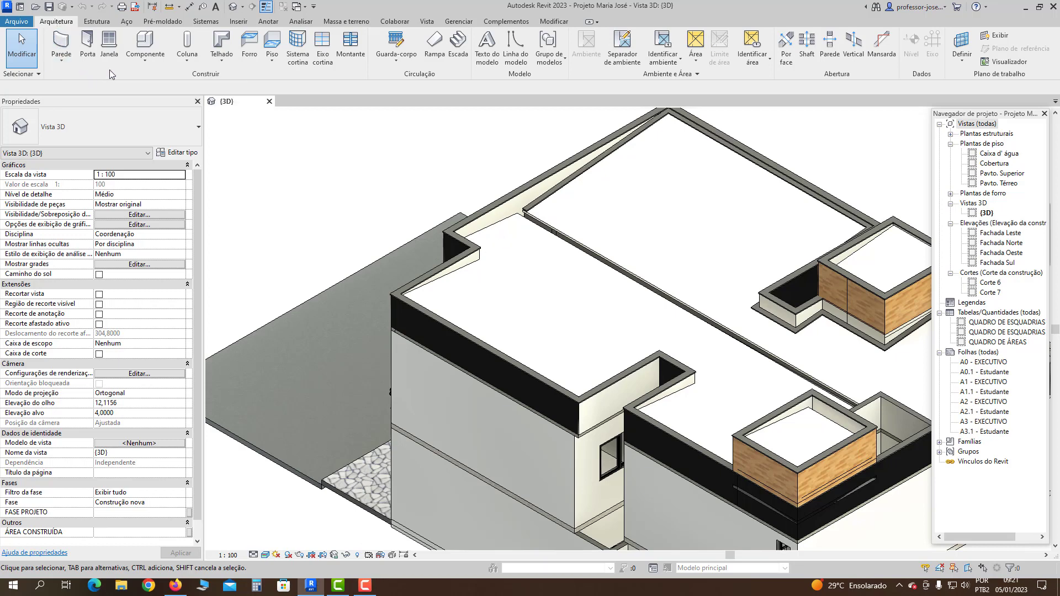
- Create an in-place model in the Telhados category, keeping the default name Telhados 1
left_click(145, 63)
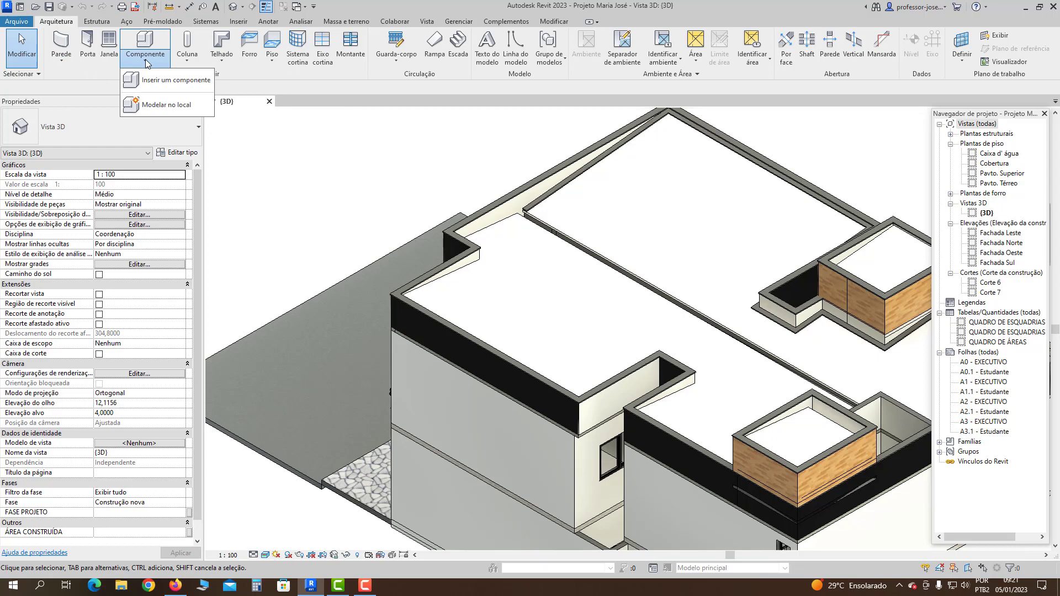
left_click(166, 99)
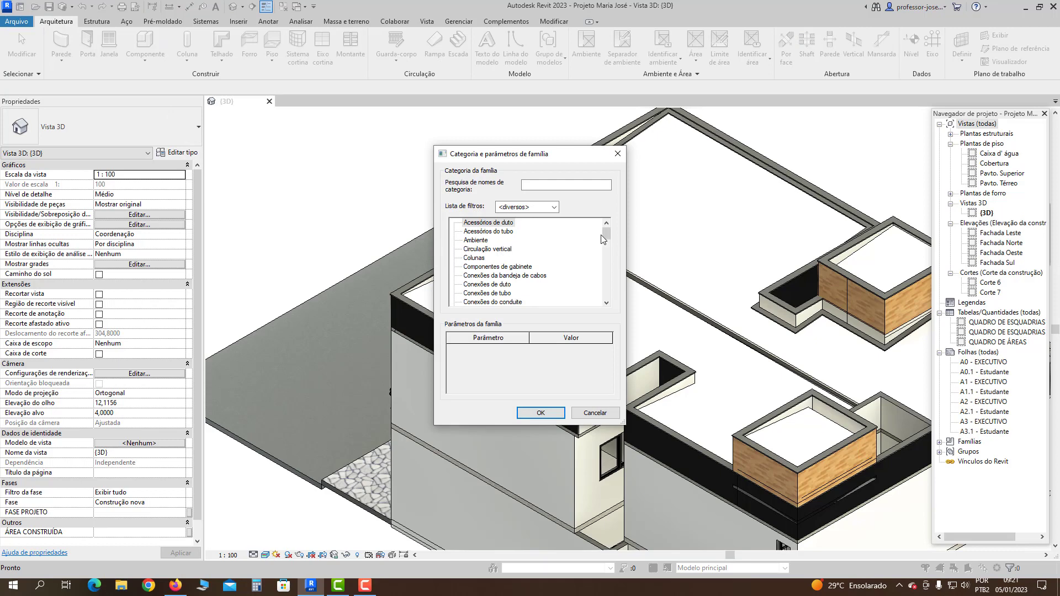
left_click_drag(610, 235, 606, 280)
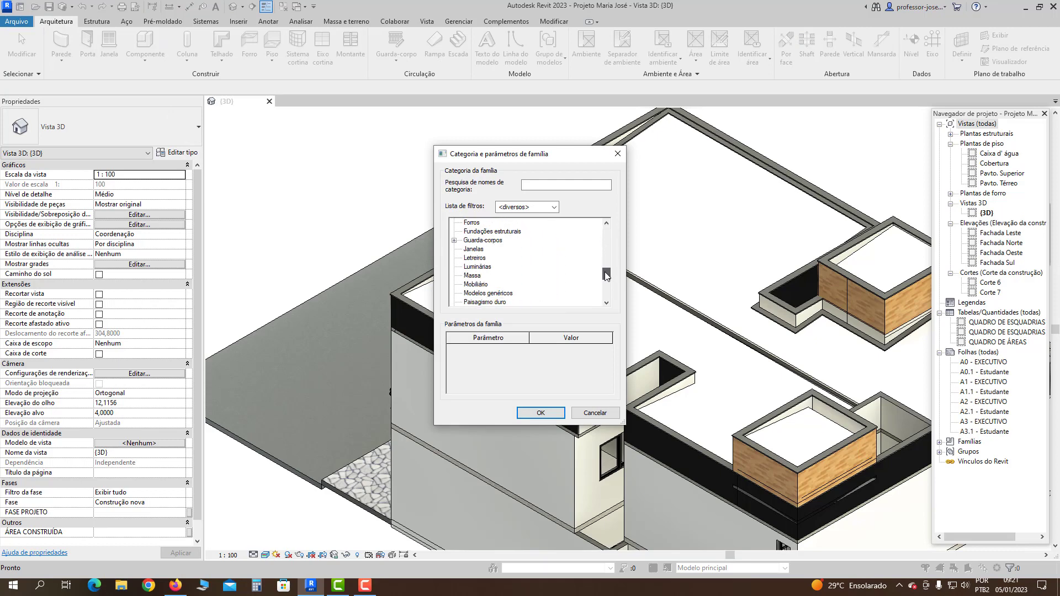
left_click_drag(606, 280, 605, 293)
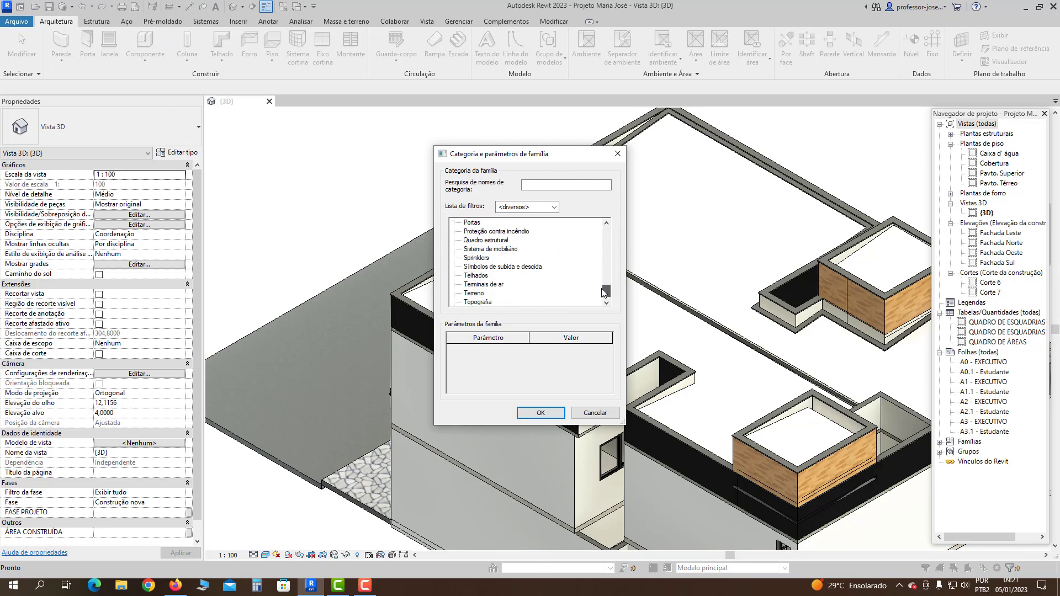
left_click(489, 278)
left_click(541, 414)
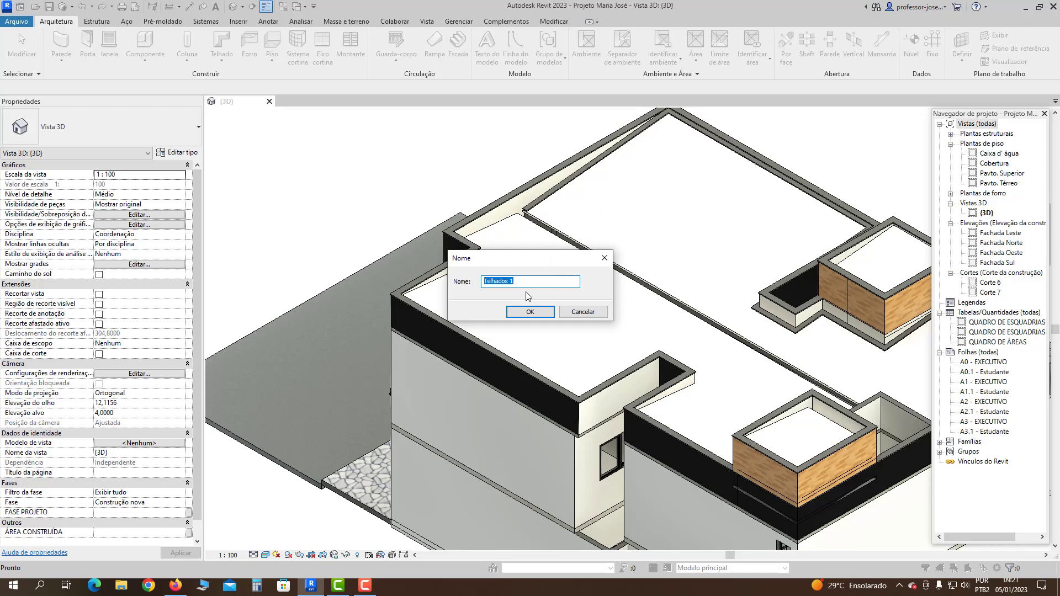
left_click(530, 312)
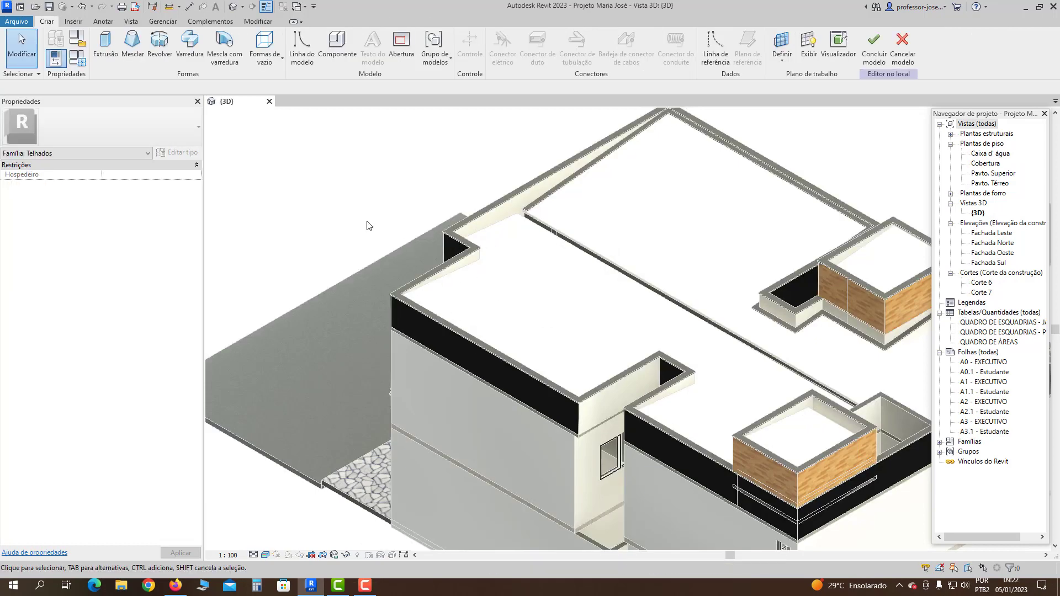
- Start a sweep path from picked 3D edges, adding the upper and diagonal parapet edges
left_click(194, 47)
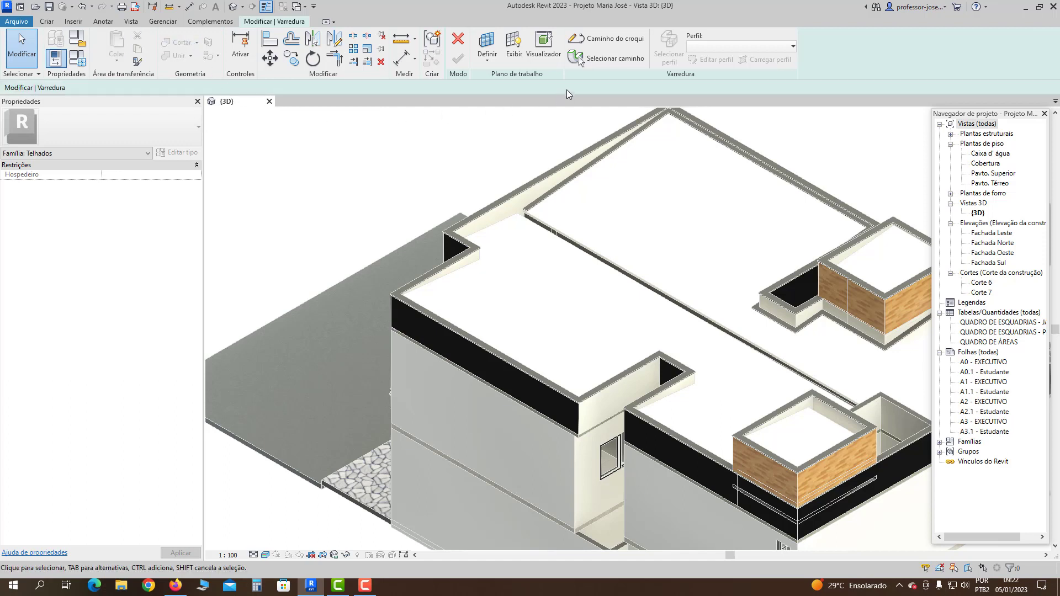
left_click(608, 59)
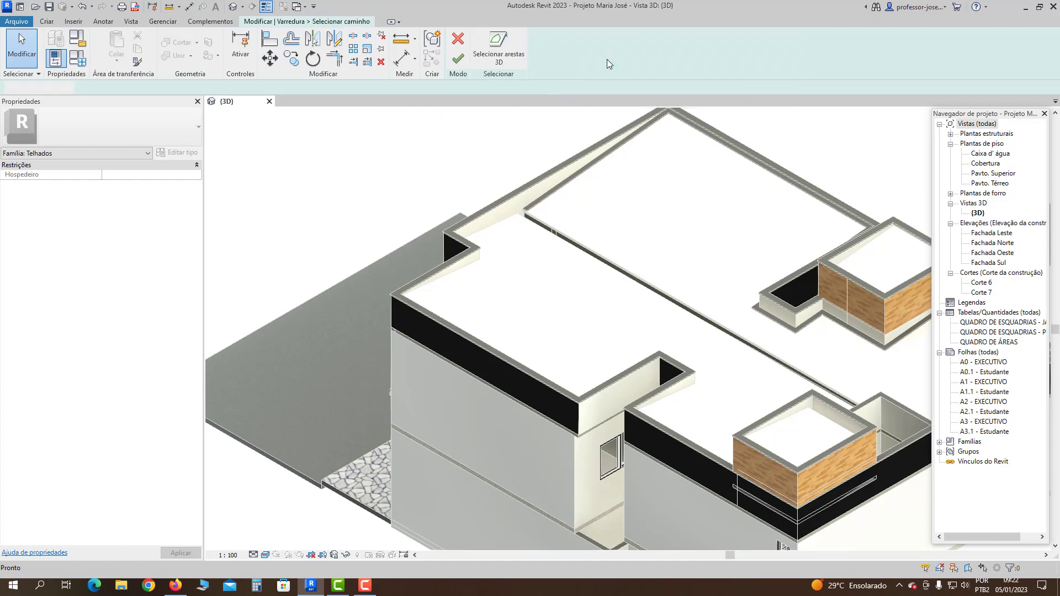
left_click(499, 47)
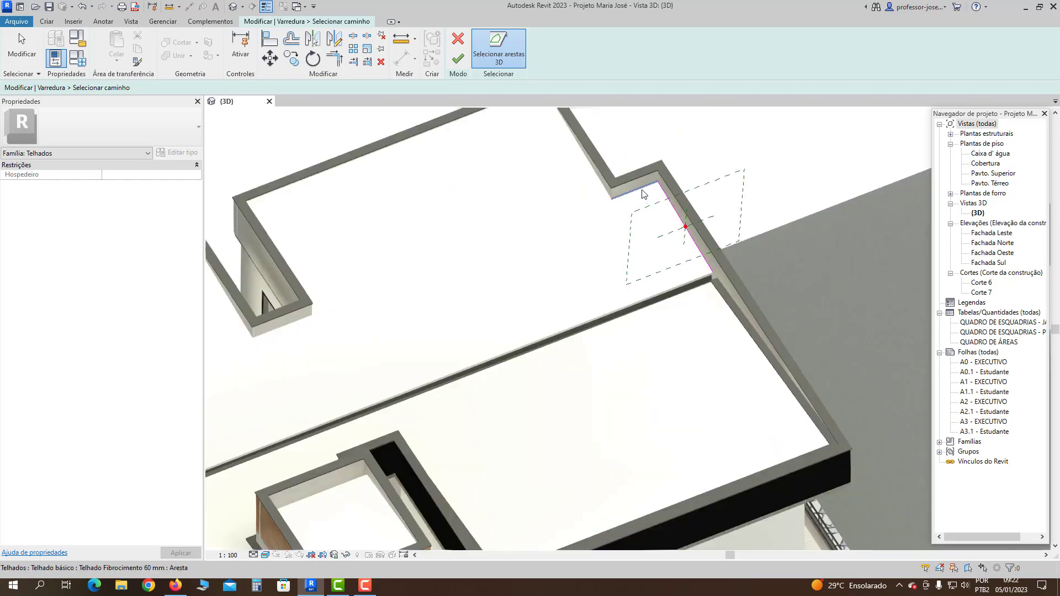
left_click(636, 195)
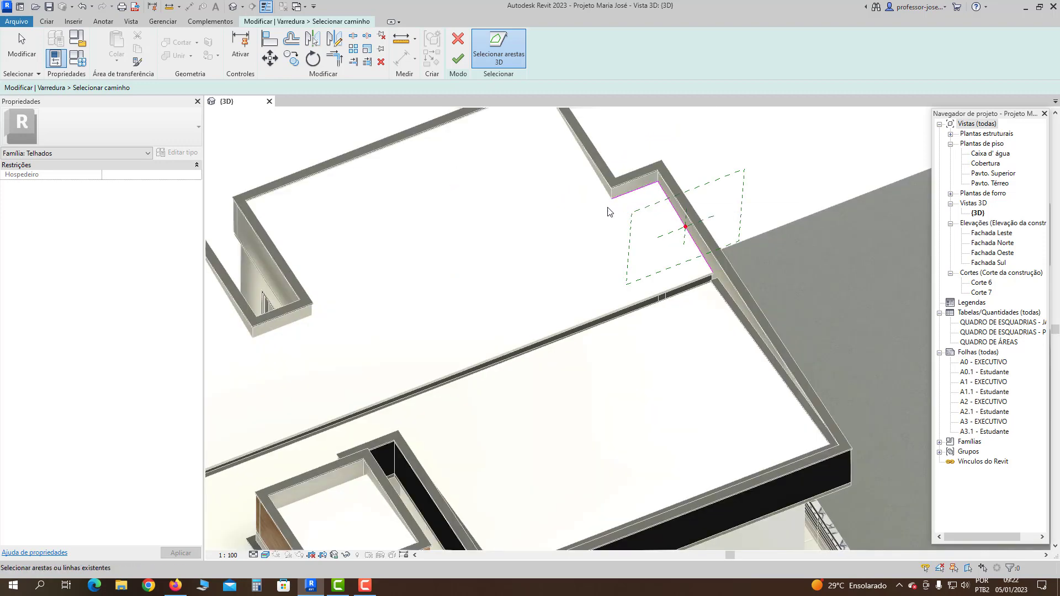
left_click(596, 177)
- Orbit around the roof and add further parapet edges to the sweep path
middle_click_drag(467, 130, 541, 226, "shift")
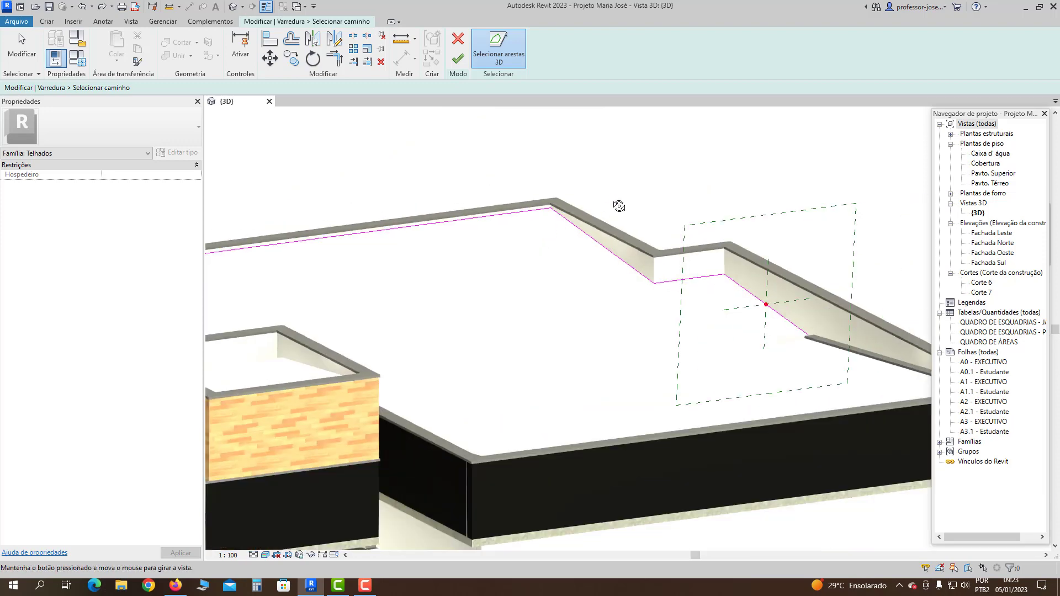
mouse_move(619, 206)
middle_mouse_down("shift")
mouse_move(574, 227)
mouse_move(442, 230)
mouse_move(485, 223)
middle_mouse_up("shift")
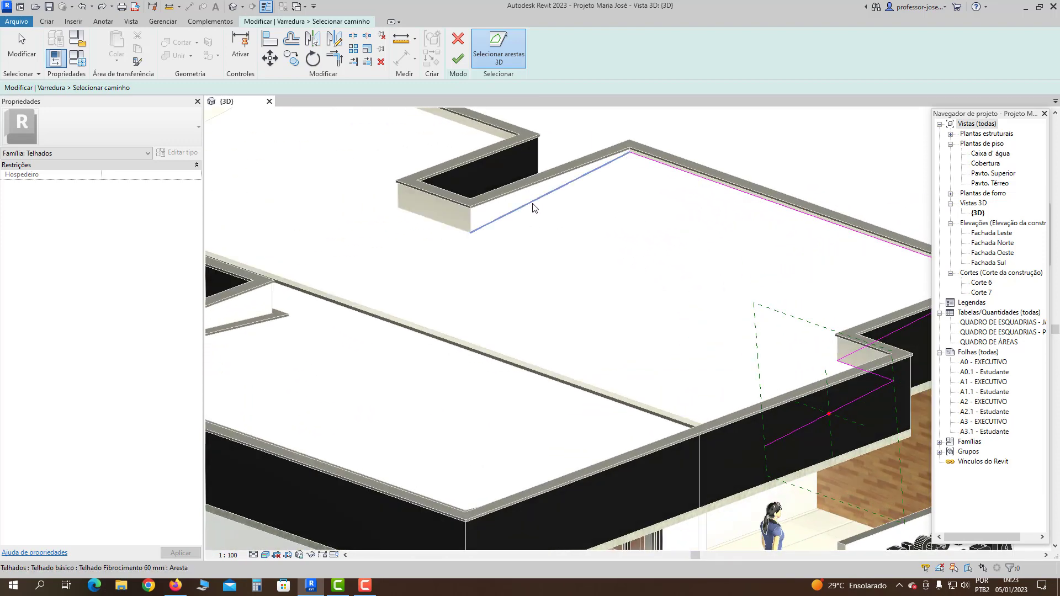
left_click(514, 227)
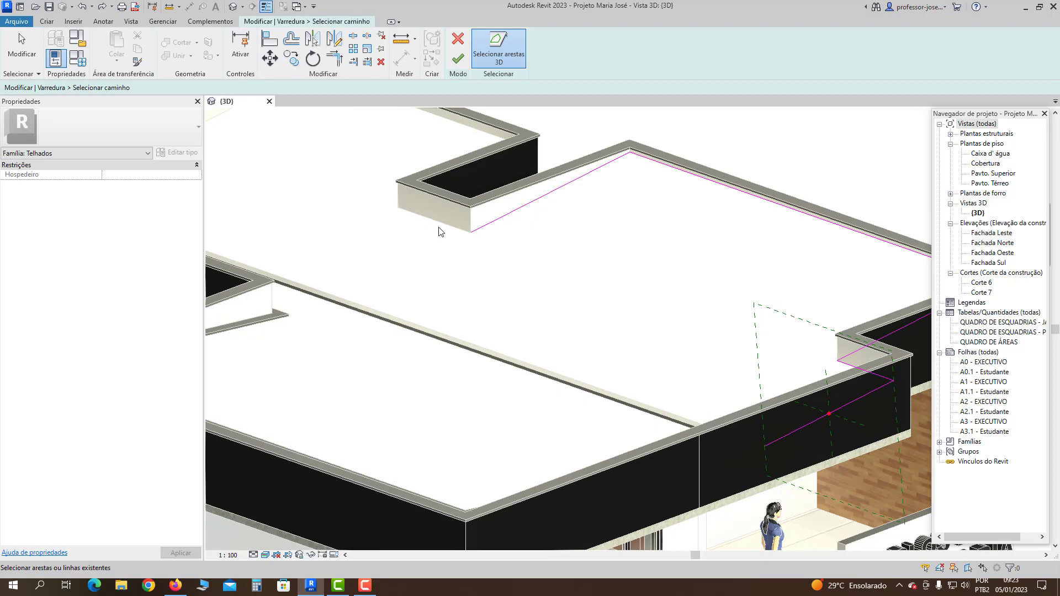
left_click(464, 271)
scroll(452, 268, "down", 3)
scroll(400, 231, "down", 2)
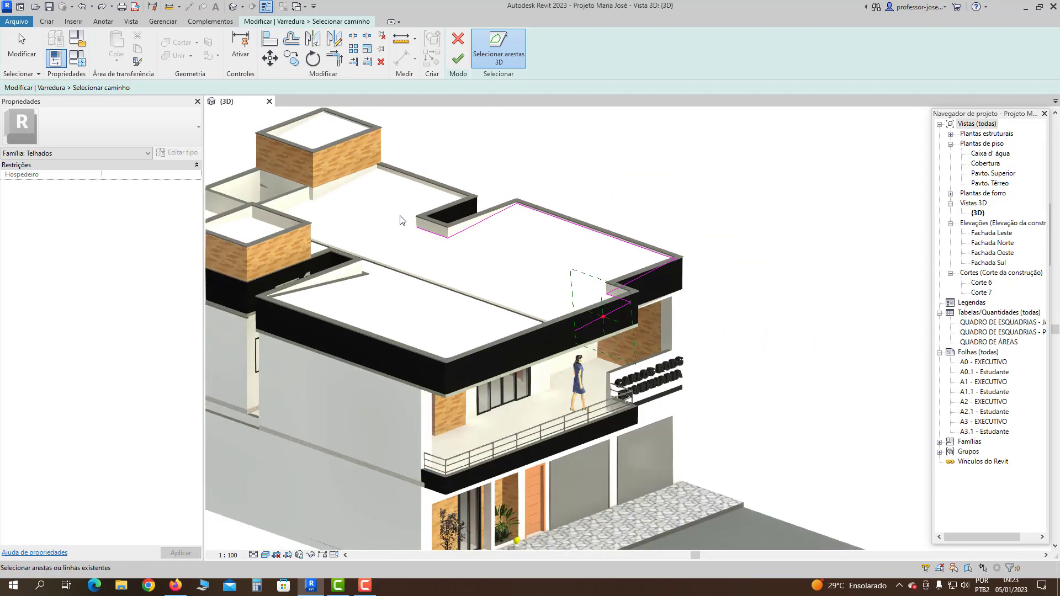
middle_click_drag(395, 215, 513, 231, "shift")
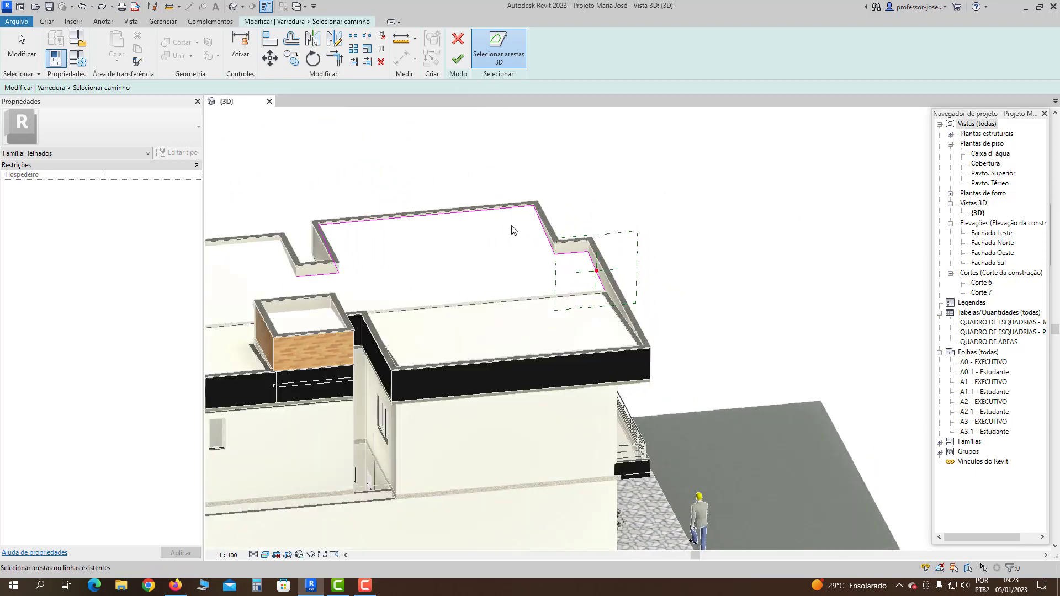
middle_click_drag(287, 278, 450, 235, "shift")
scroll(443, 237, "down", 1)
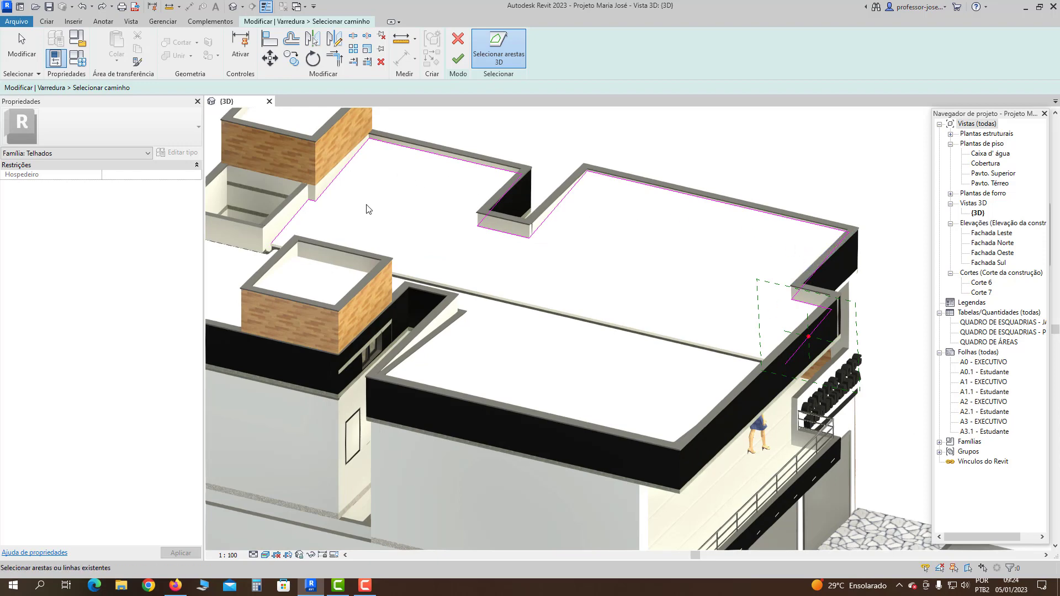
- Finish the sweep path and begin editing the sweep's profile at its reference plane
left_click(457, 59)
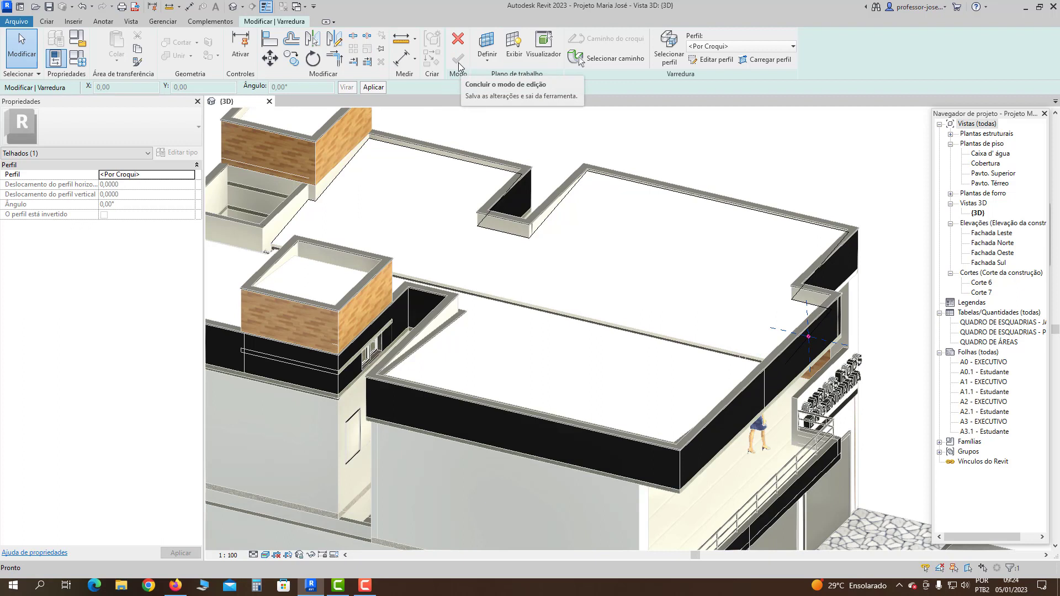
left_click(710, 60)
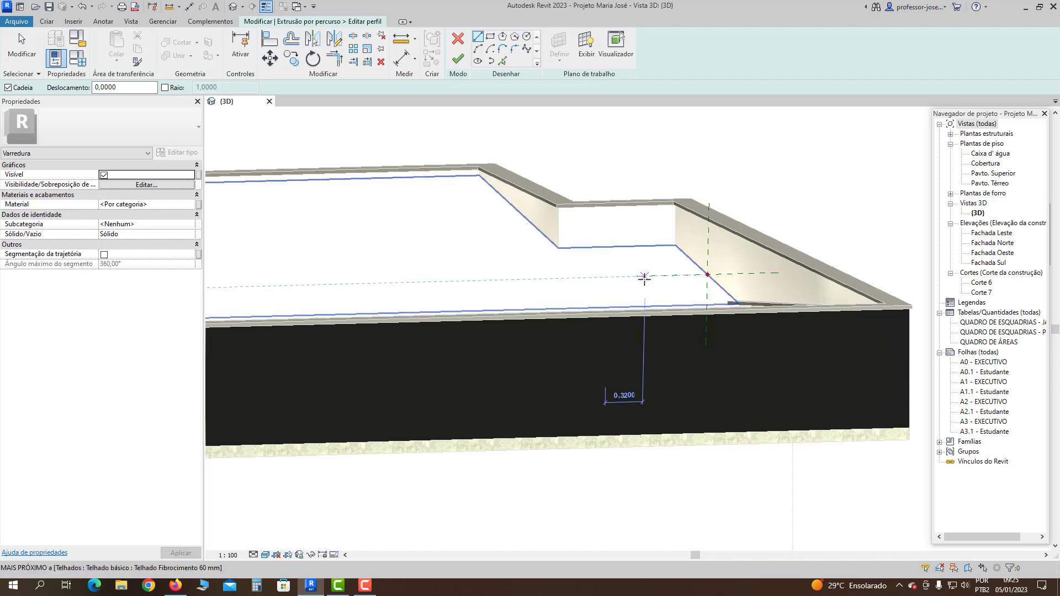
left_click(708, 273)
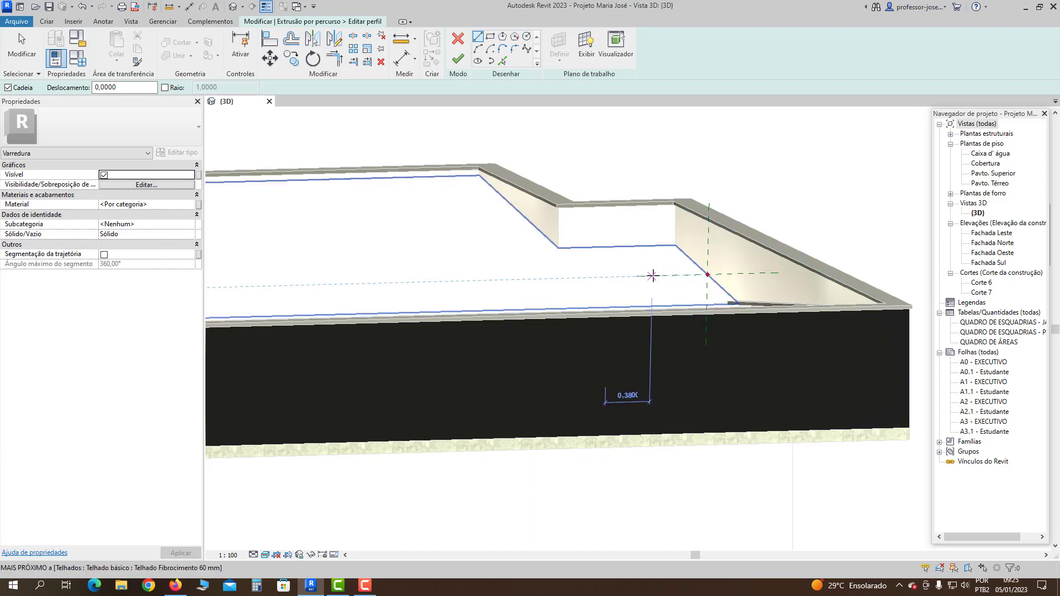
key("Escape")
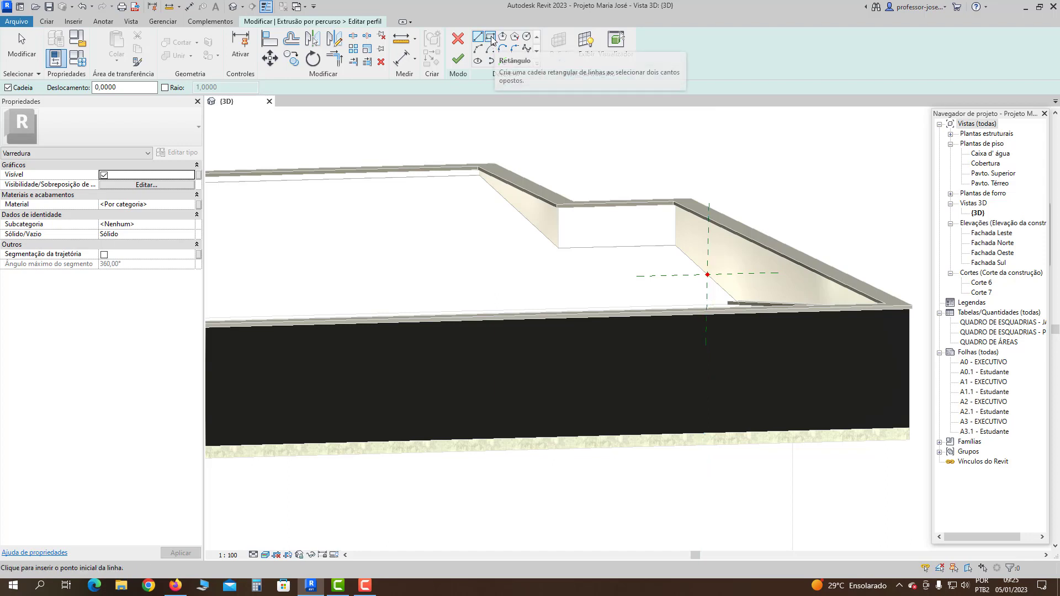
- Sketch a rectangular profile with one corner on the sweep path endpoint
left_click(491, 37)
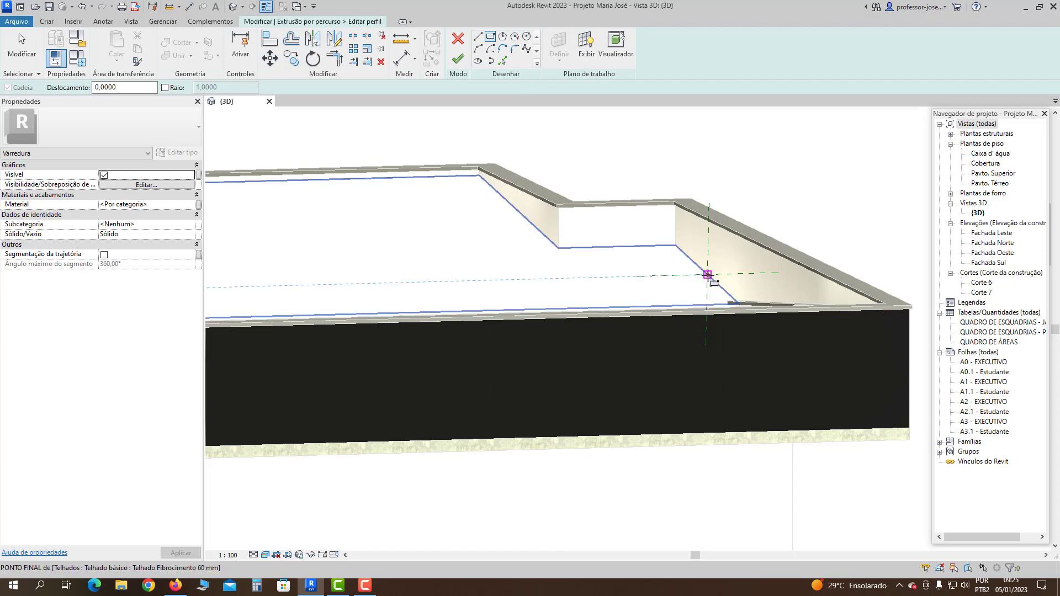
left_click(708, 274)
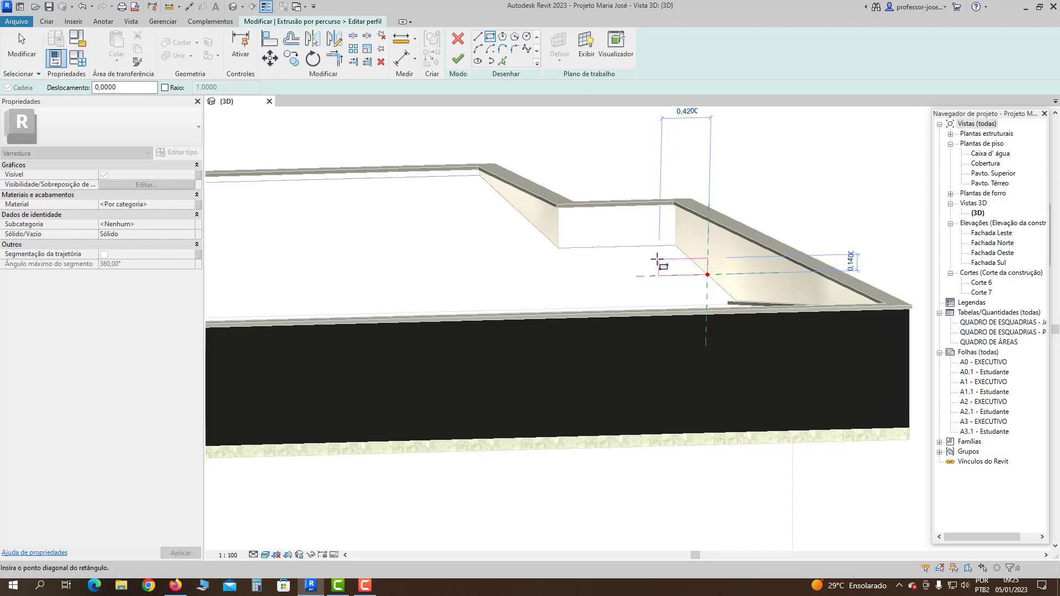
left_click(644, 247)
key("Escape")
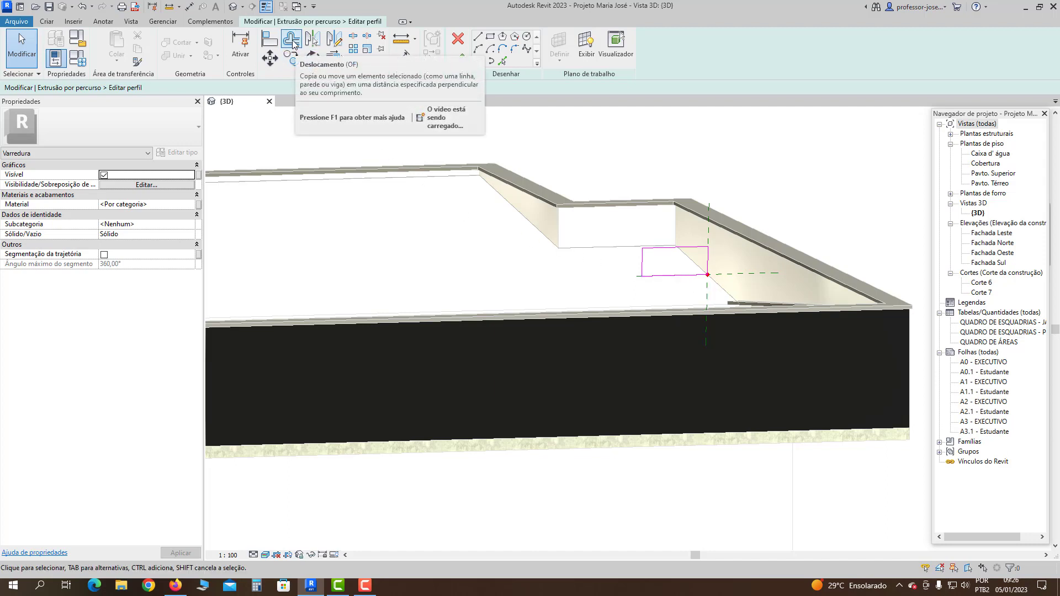
- Offset the profile's bottom line, then delete the extra line below the rectangle
left_click(292, 40)
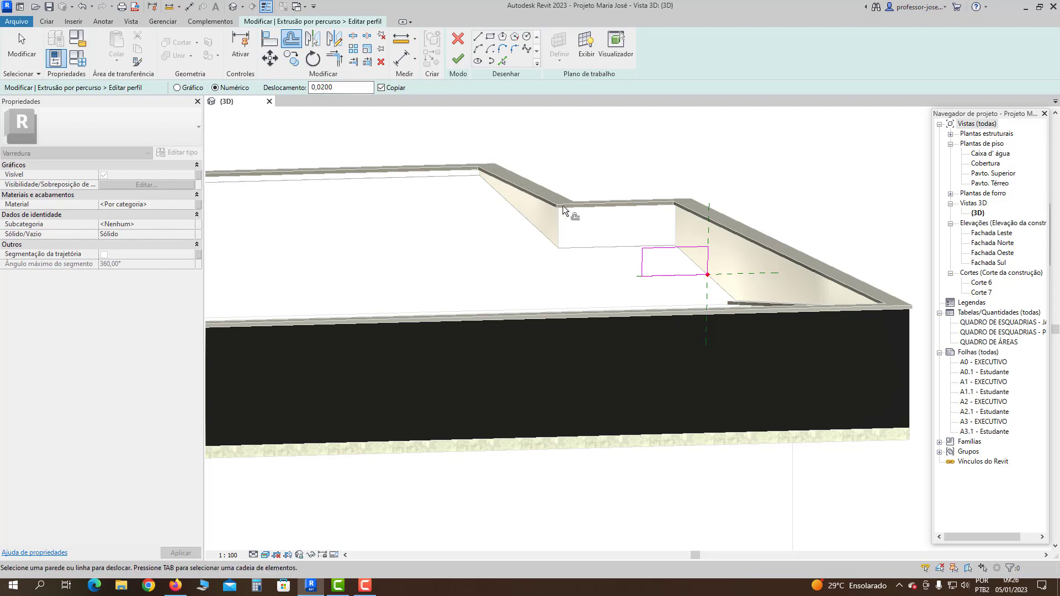
scroll(674, 271, "up", 3)
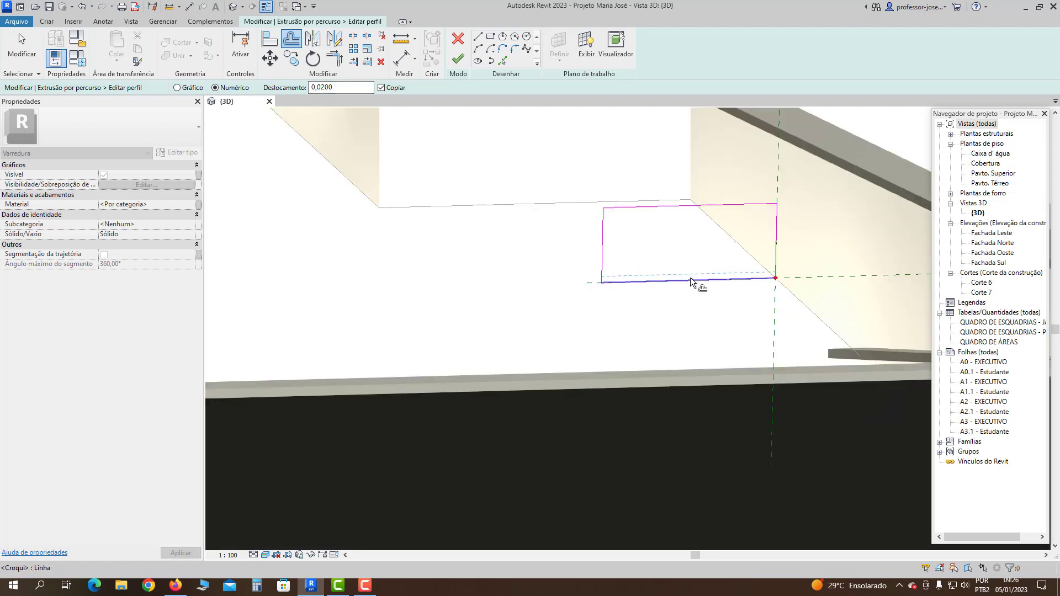
left_click(698, 281)
key("Escape")
left_click(699, 283)
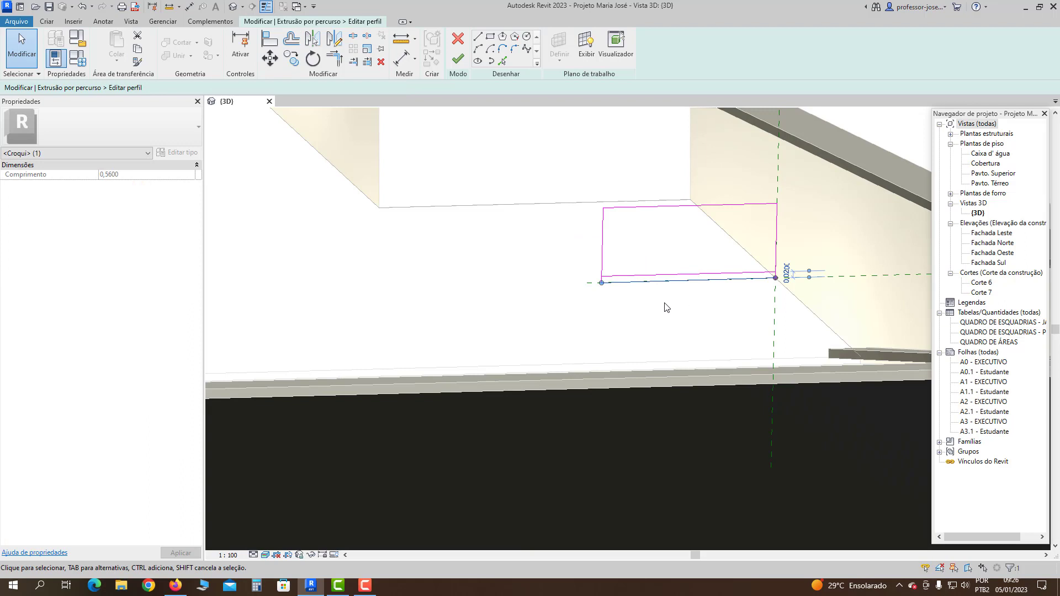
left_click(382, 63)
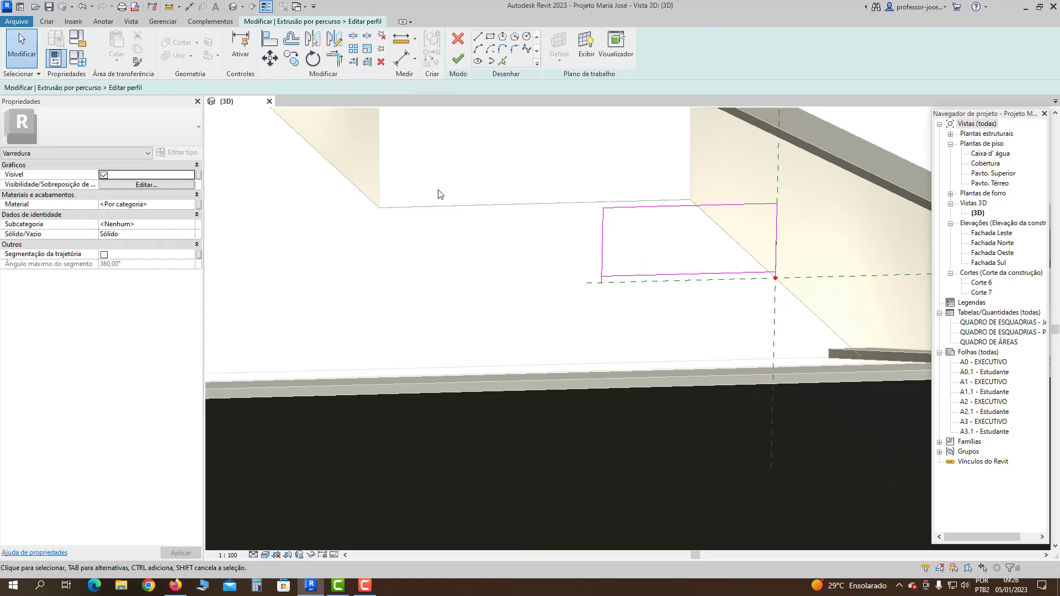
- Trim the bottom line into clean corners with the left and right profile lines
left_click(335, 59)
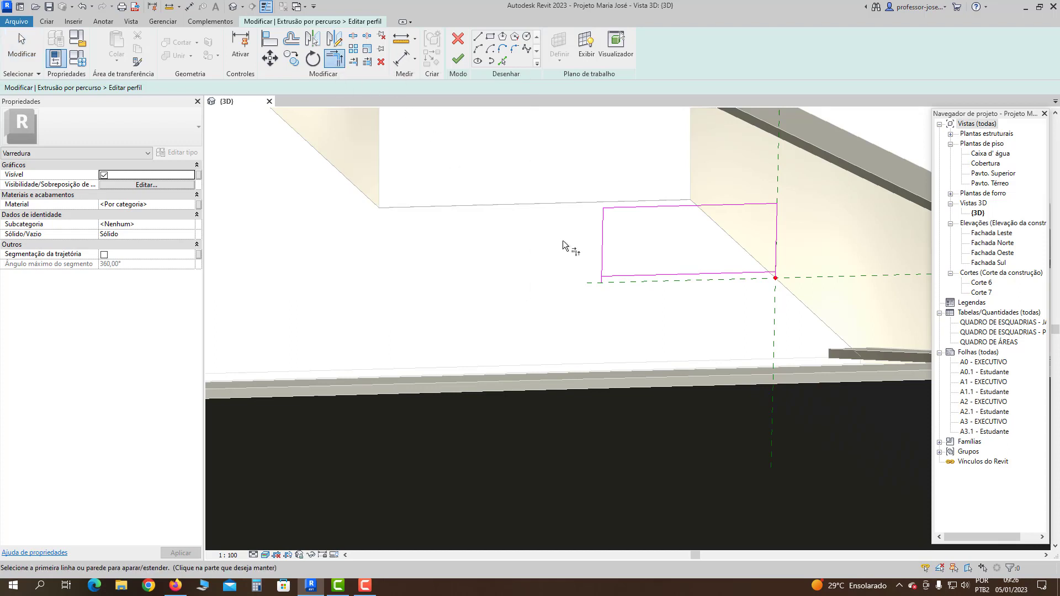
left_click(603, 241)
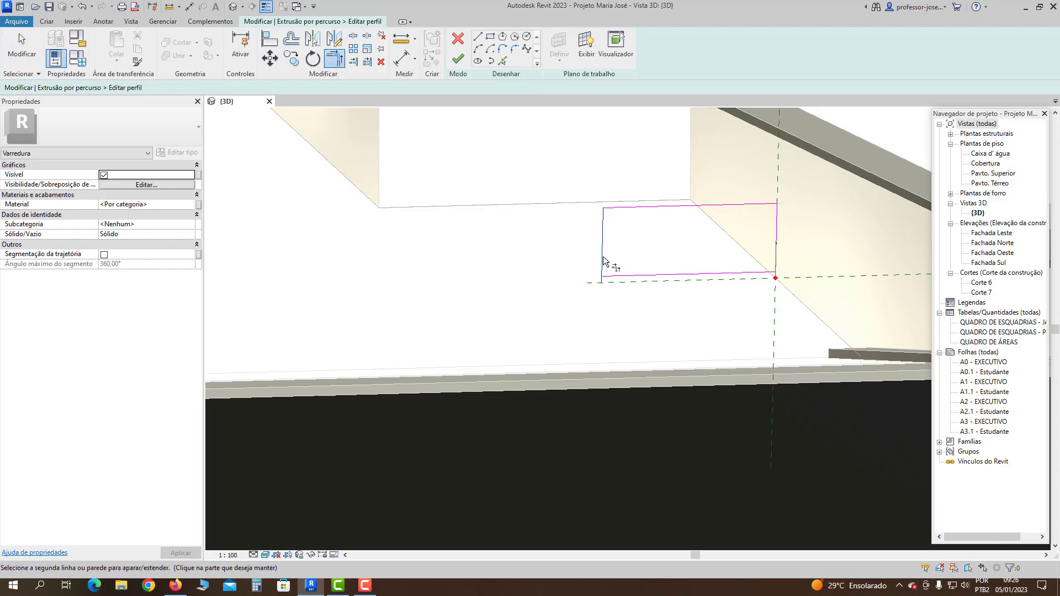
left_click(628, 273)
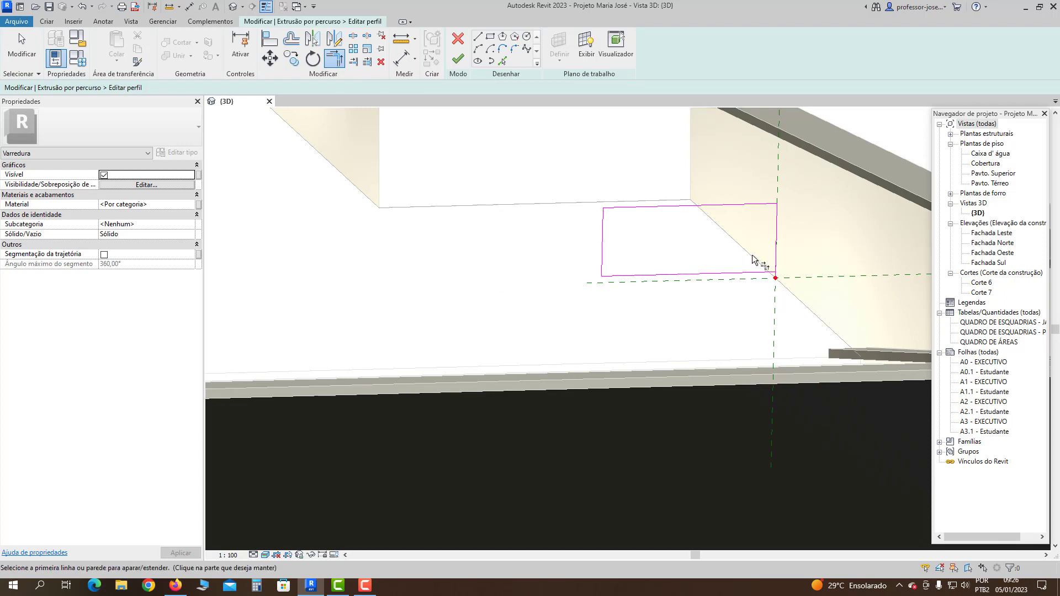
left_click(777, 251)
left_click(769, 274)
key("Escape")
key("Escape")
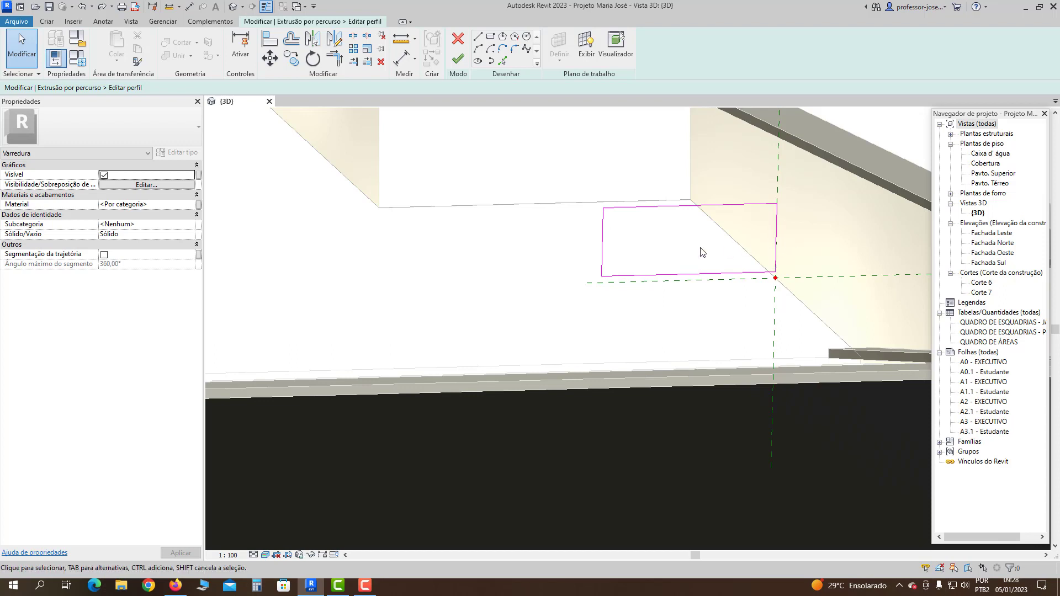
- Resize the profile rectangle through its temporary dimensions to width 0,15 and height 0,05
left_click(603, 255)
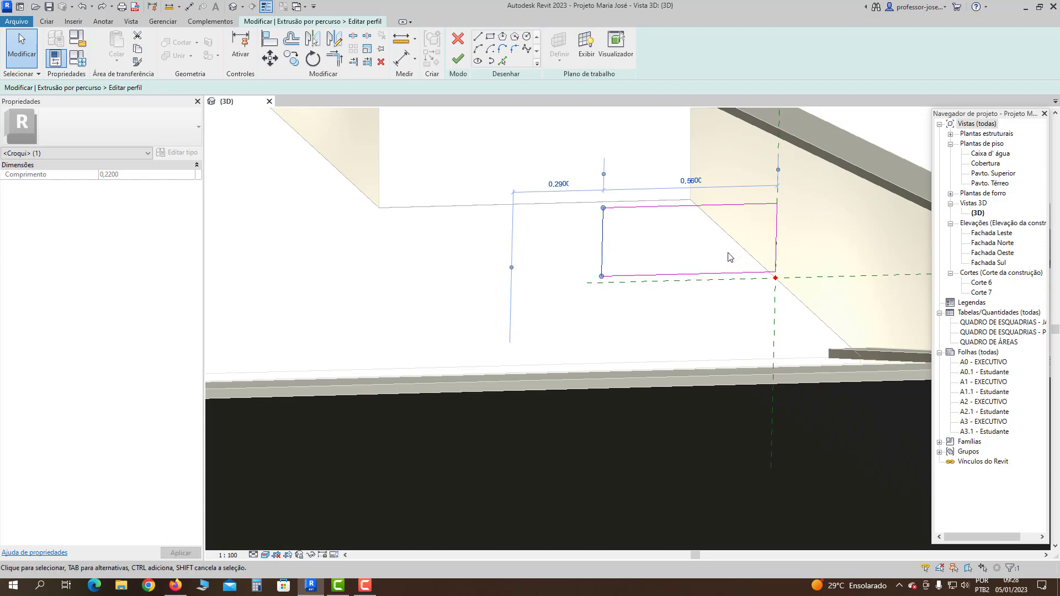
left_click(697, 183)
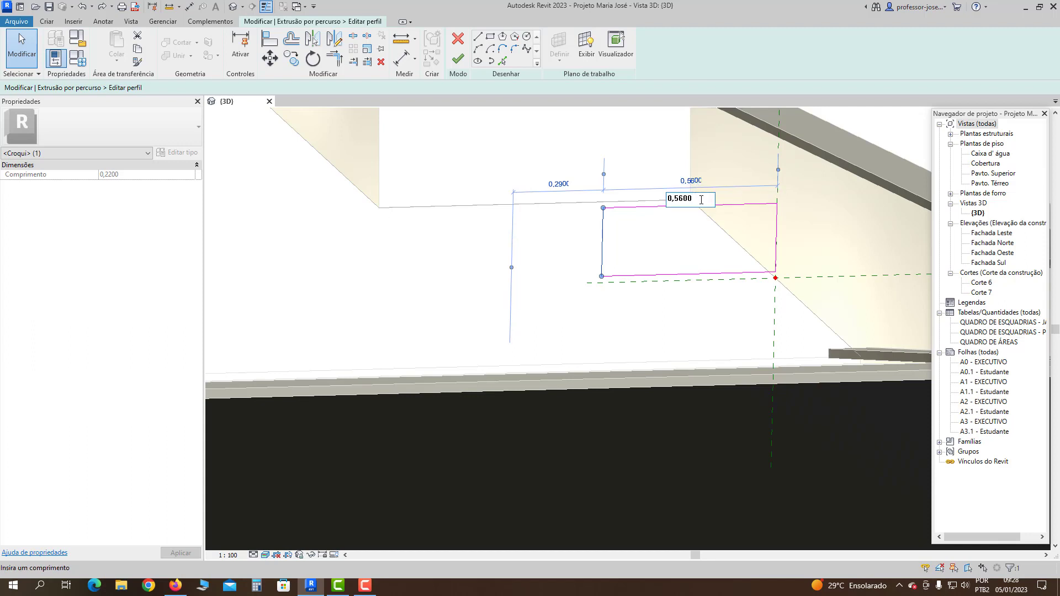
key("BackSpace")
key("BackSpace")
key("Return")
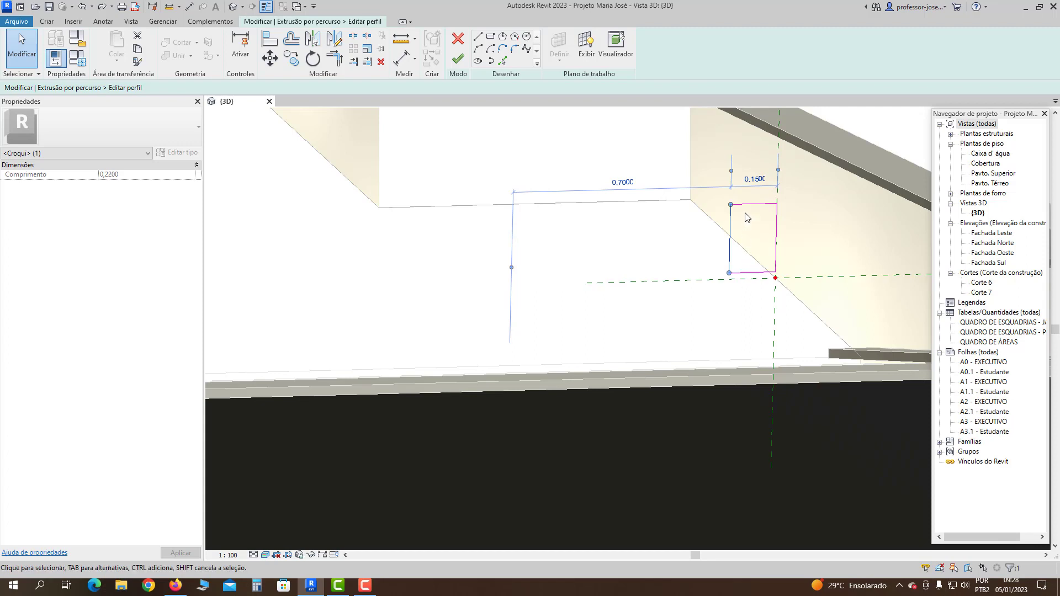
left_click(617, 166)
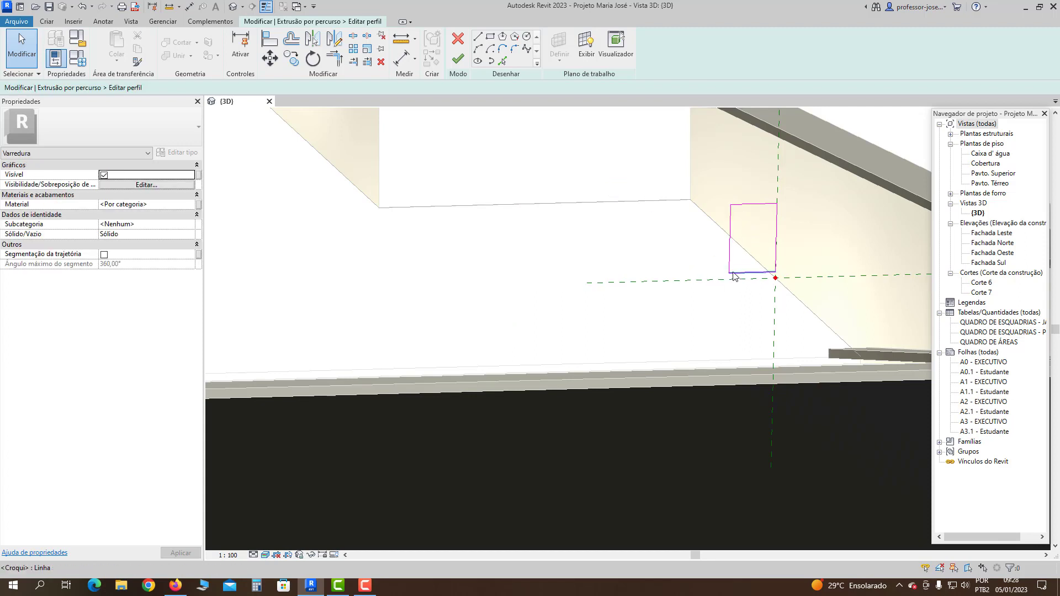
left_click(750, 205)
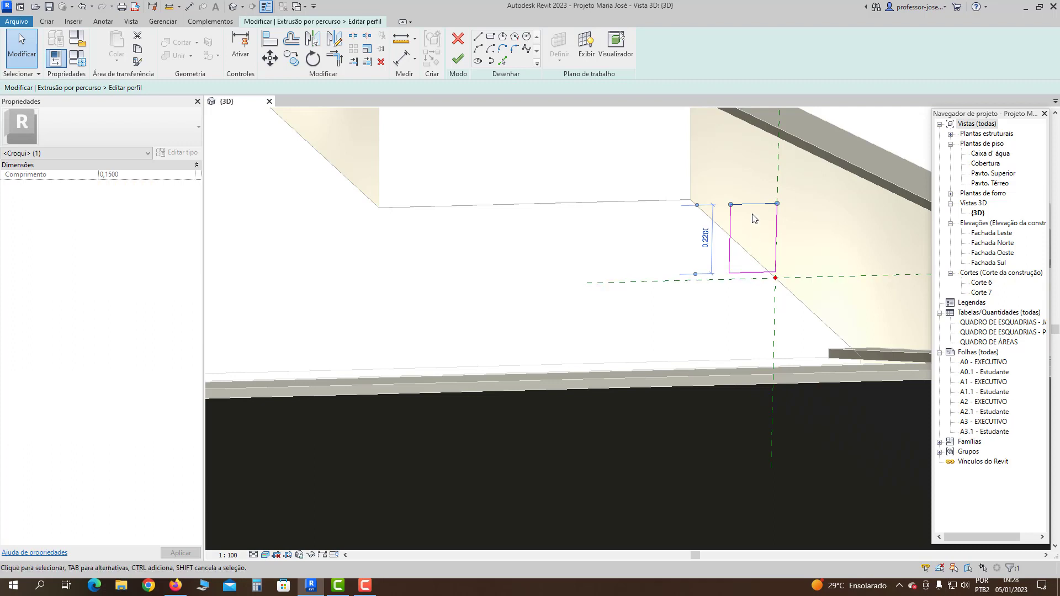
left_click(706, 239)
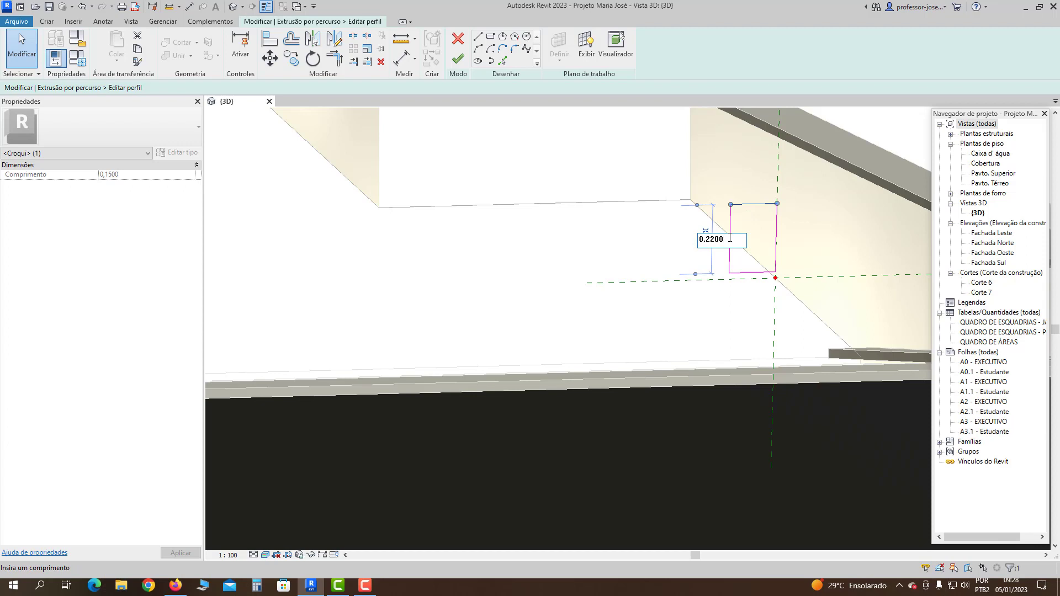
key("BackSpace")
key("BackSpace")
left_click(700, 210)
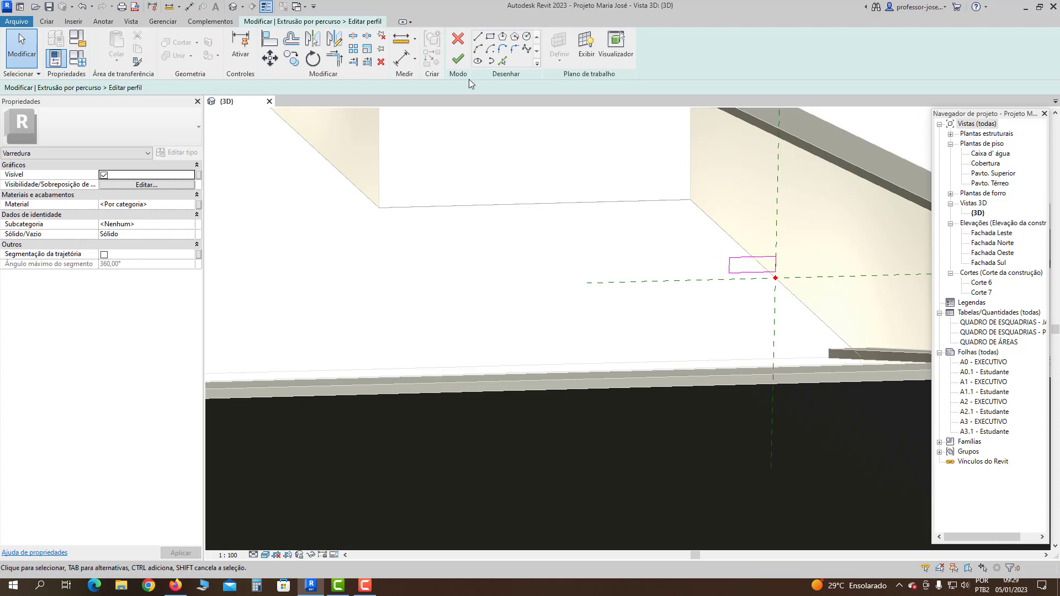
- Finish the profile, the sweep, and the Telhados 1 in-place model
left_click(458, 60)
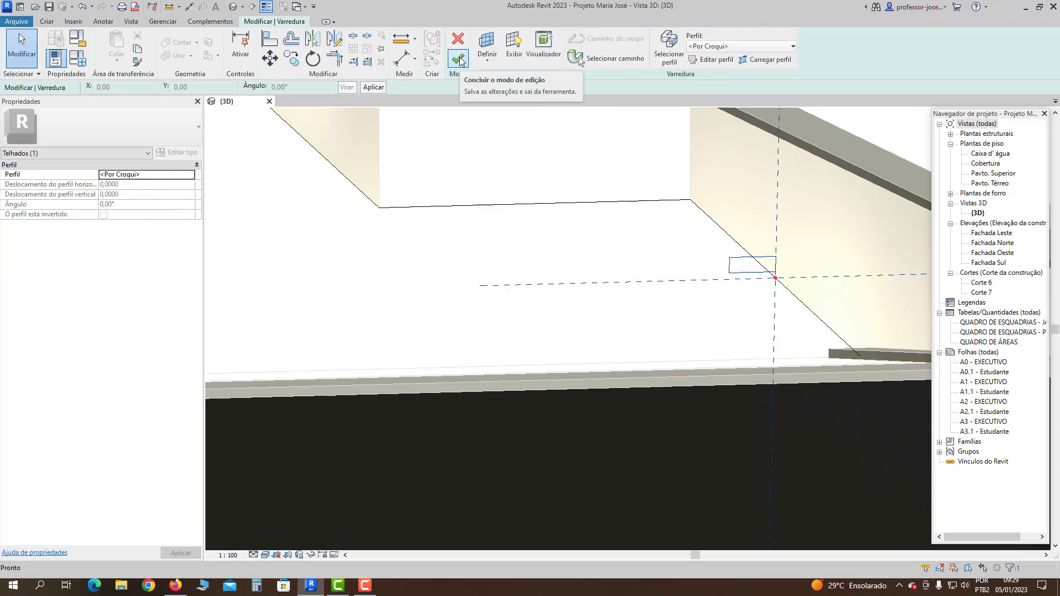
left_click(460, 59)
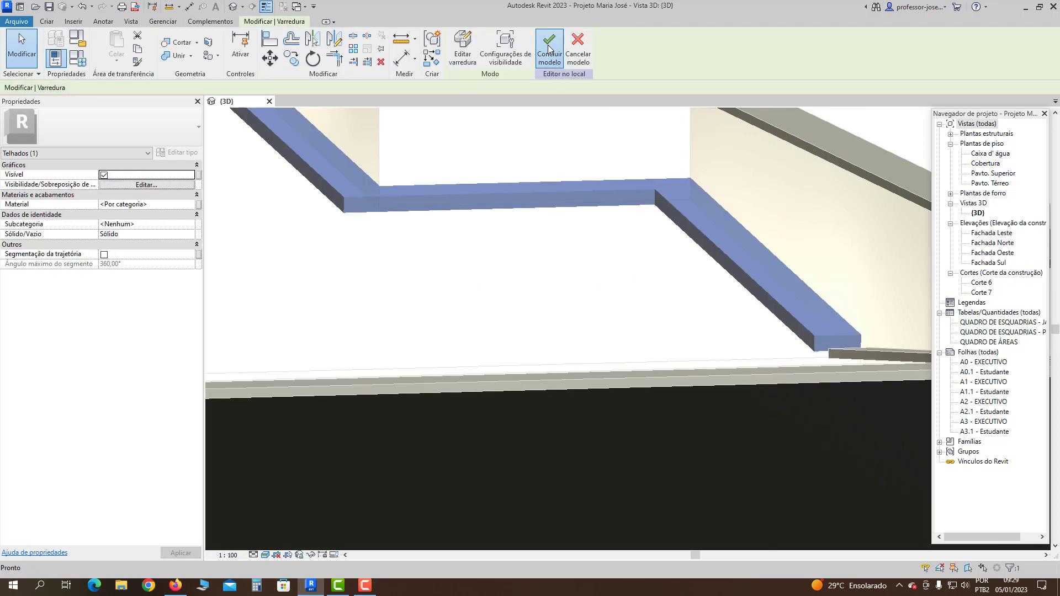
left_click(549, 49)
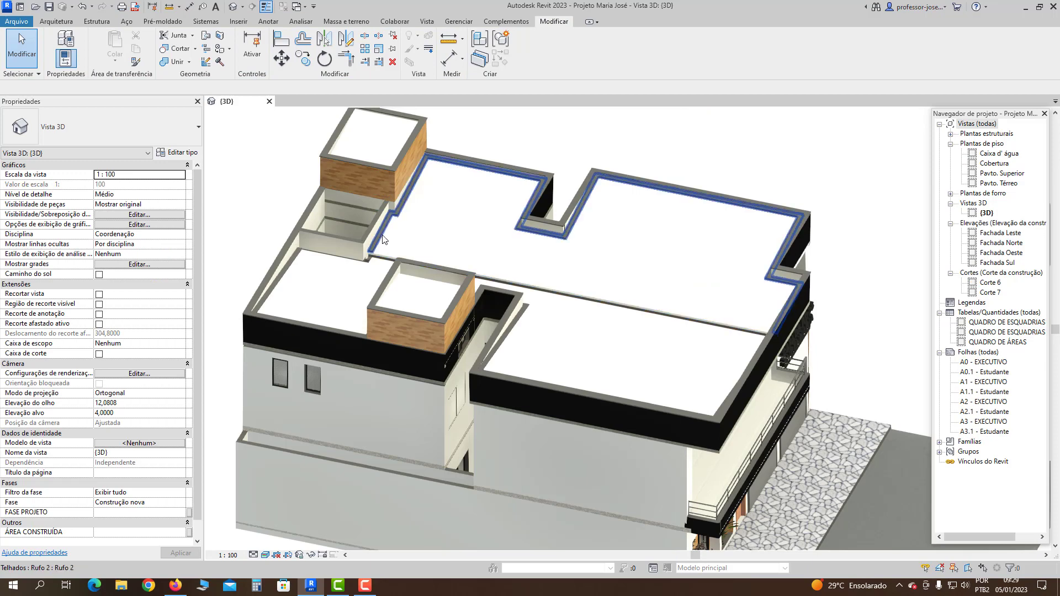